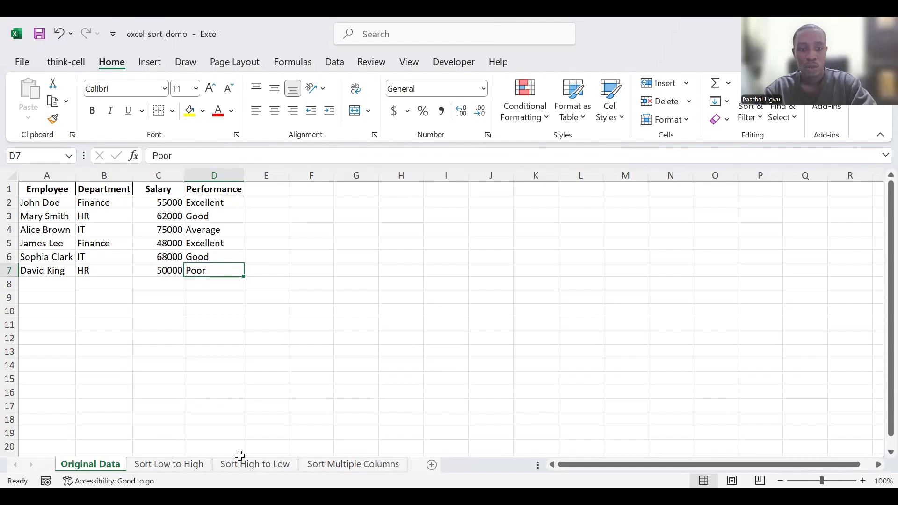
pyautogui.click(160, 464)
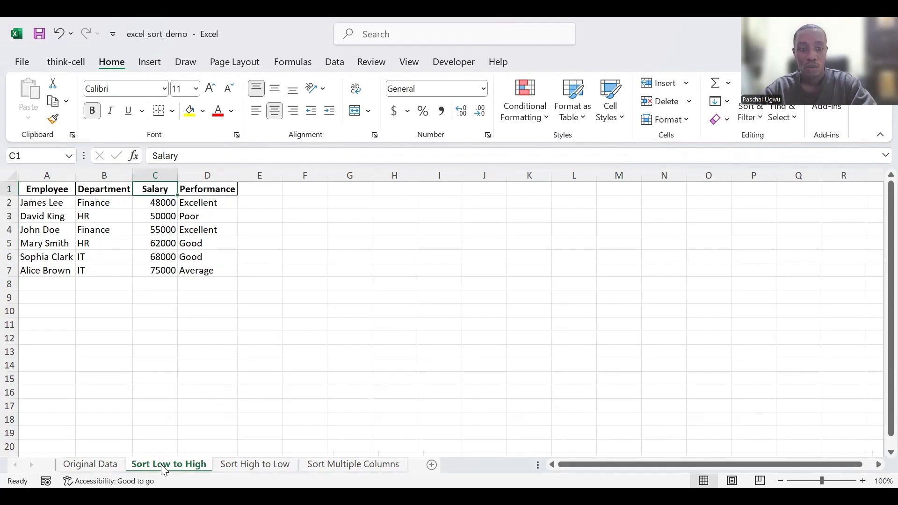
pyautogui.click(263, 467)
pyautogui.click(339, 465)
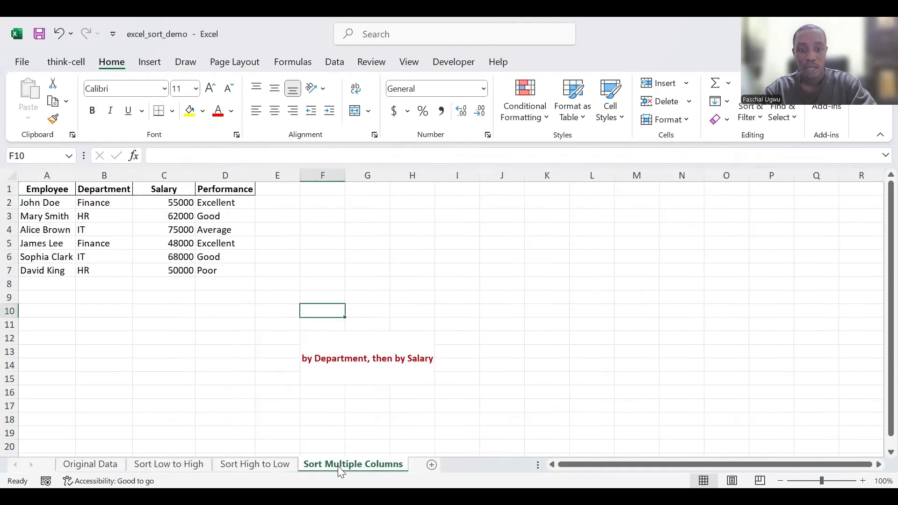
pyautogui.click(87, 466)
# On the Sort Low to High sheet, sort the employee table by the Salary column in ascending order
pyautogui.click(146, 465)
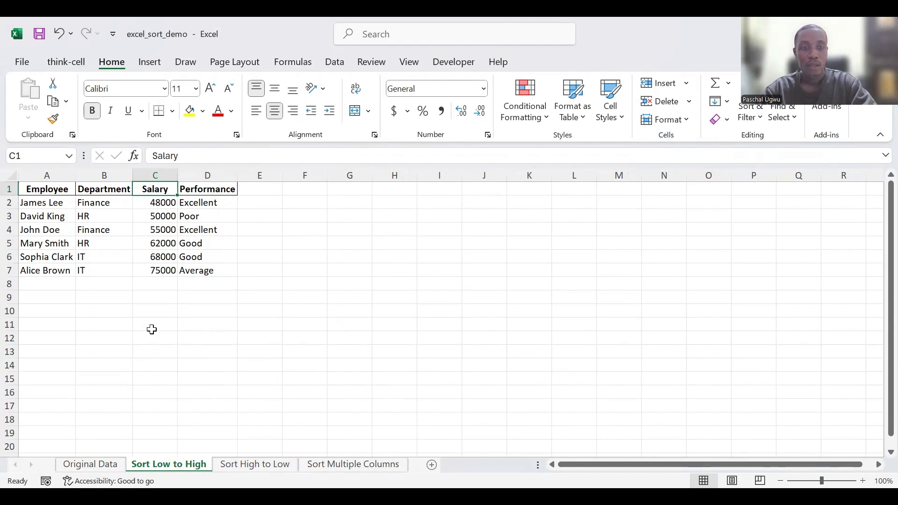
pyautogui.click(118, 198)
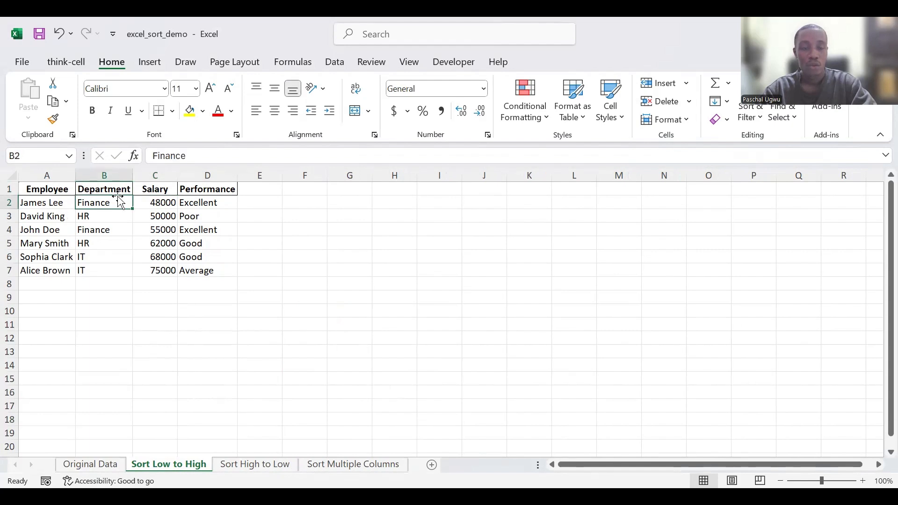
pyautogui.click(147, 189)
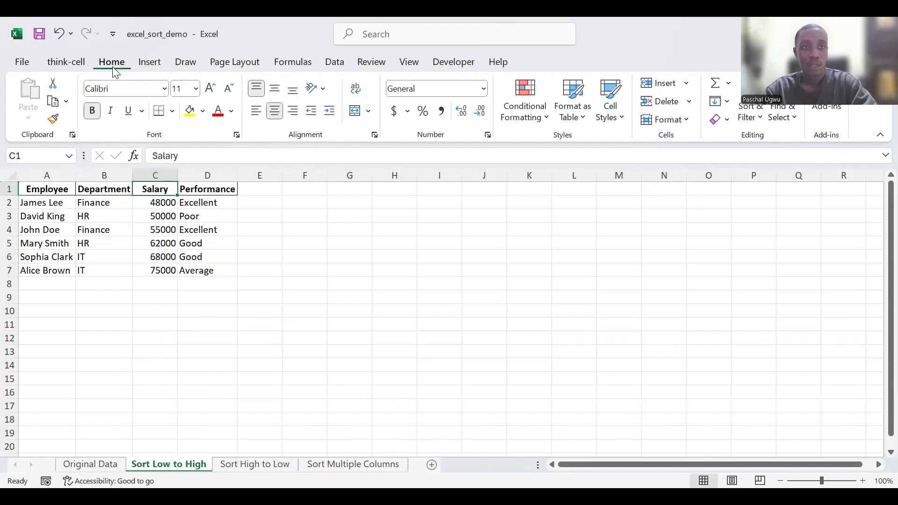
pyautogui.click(761, 122)
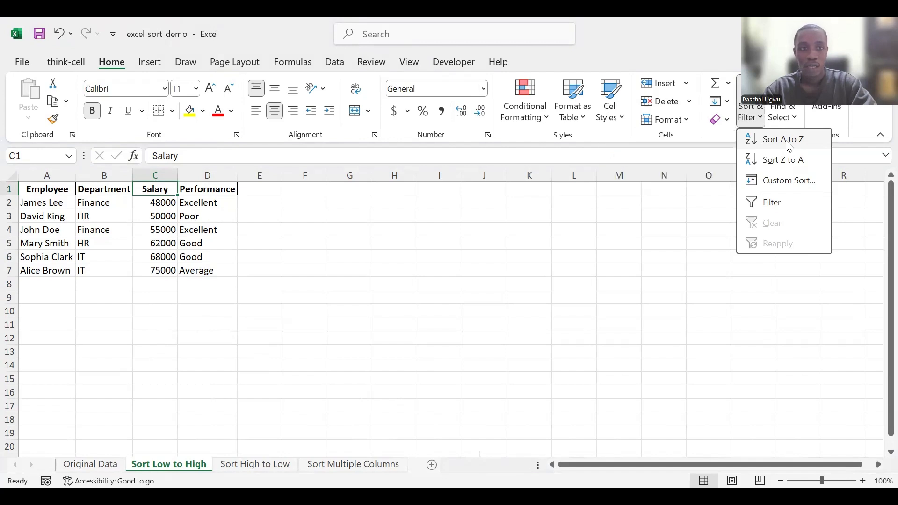
pyautogui.click(790, 145)
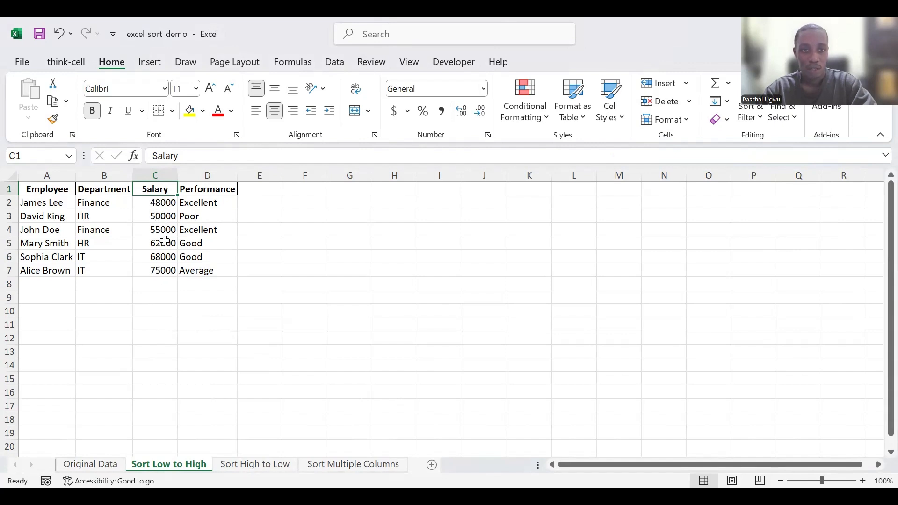
# On the Sort High to Low sheet, sort the employee table by the Employee column from Z to A
pyautogui.click(257, 464)
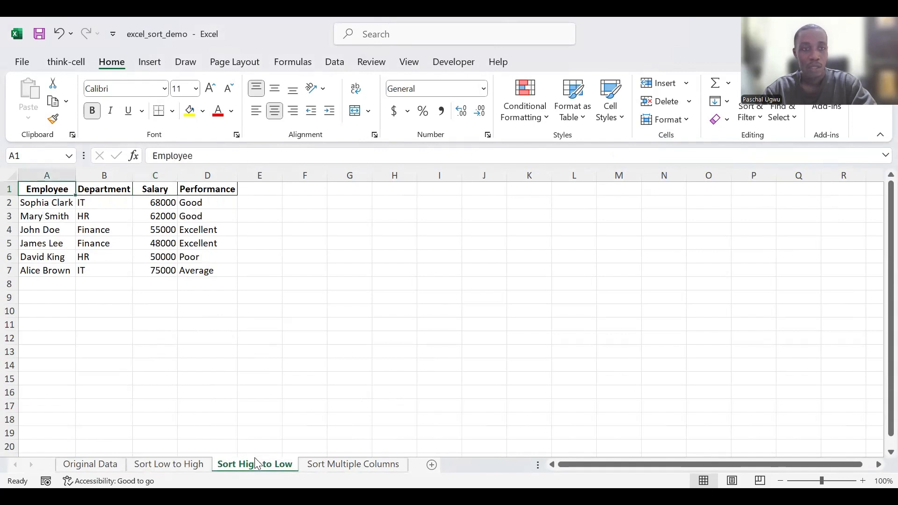
pyautogui.click(185, 285)
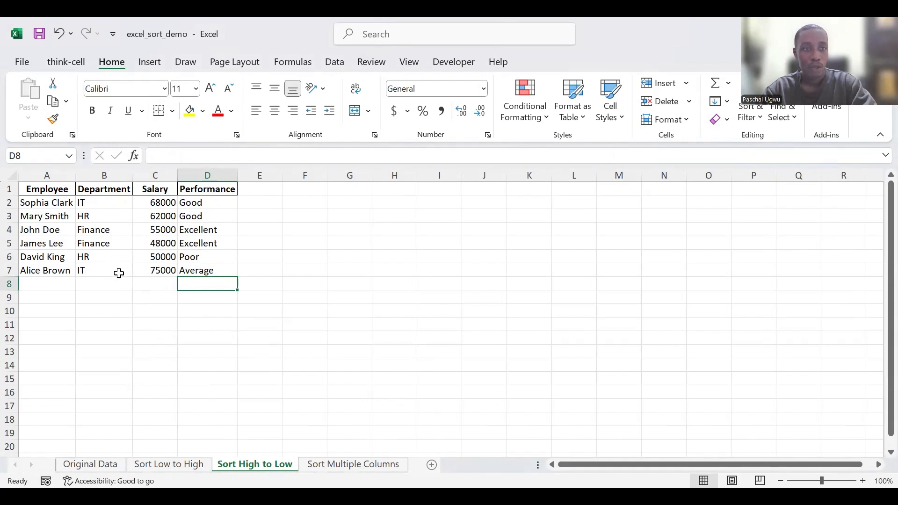
pyautogui.click(51, 189)
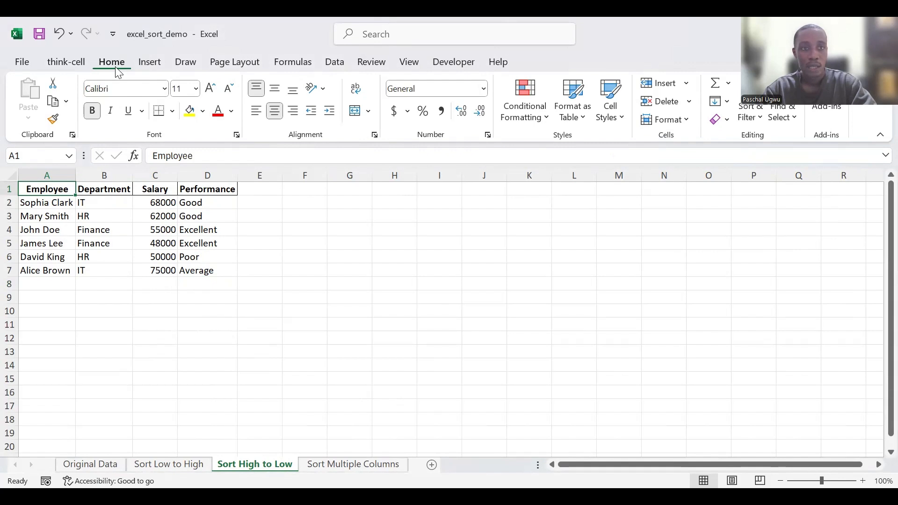
pyautogui.click(759, 118)
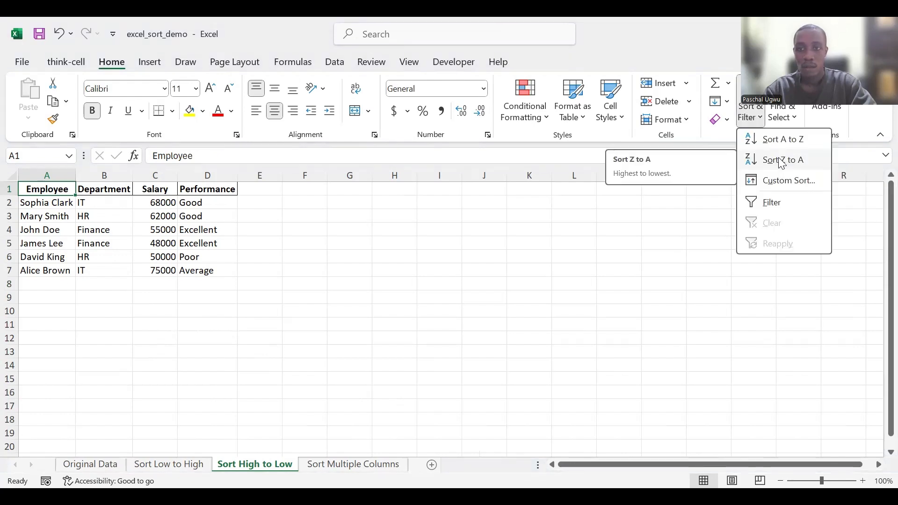
pyautogui.click(780, 160)
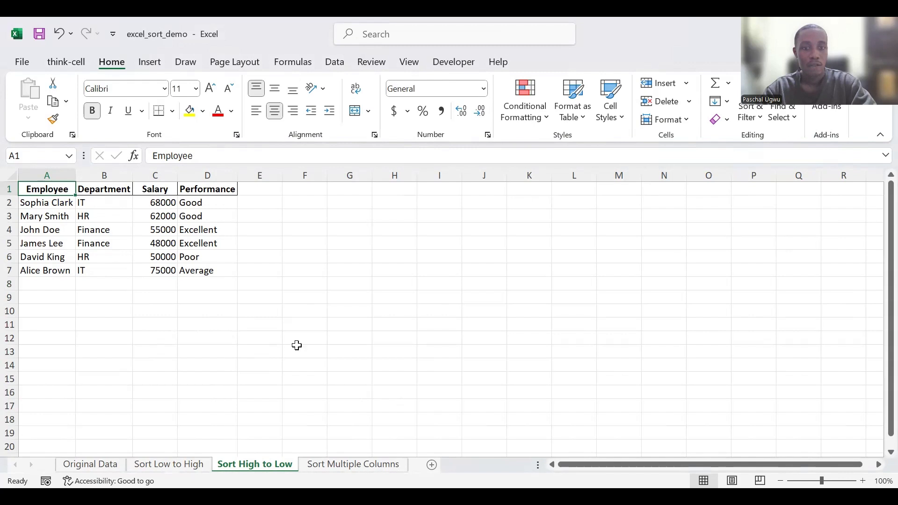
# On the Sort Multiple Columns sheet, start a custom sort of the table with Department as the first level, sorted on Cell Values
pyautogui.click(334, 467)
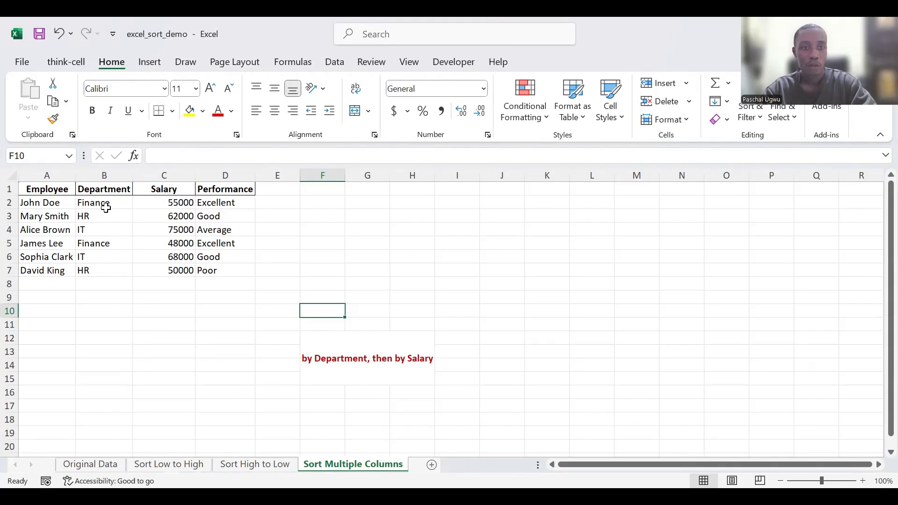
pyautogui.click(156, 233)
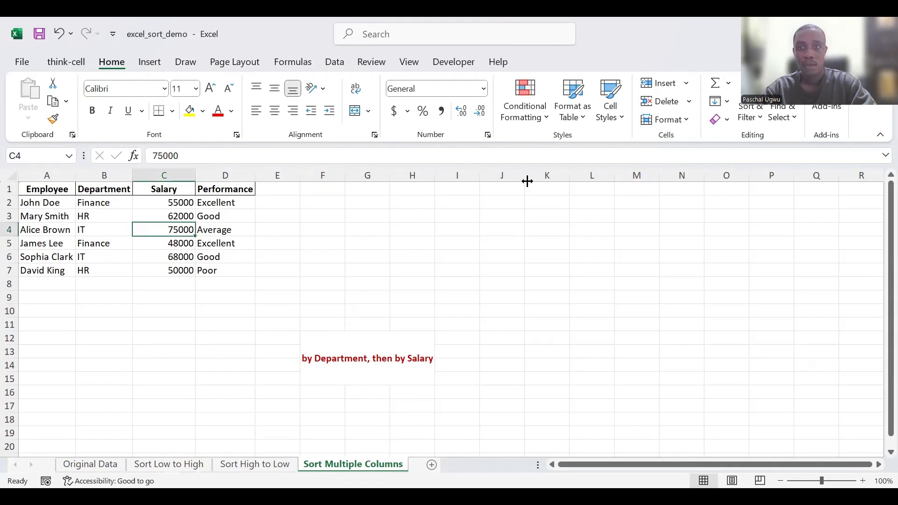
pyautogui.click(756, 116)
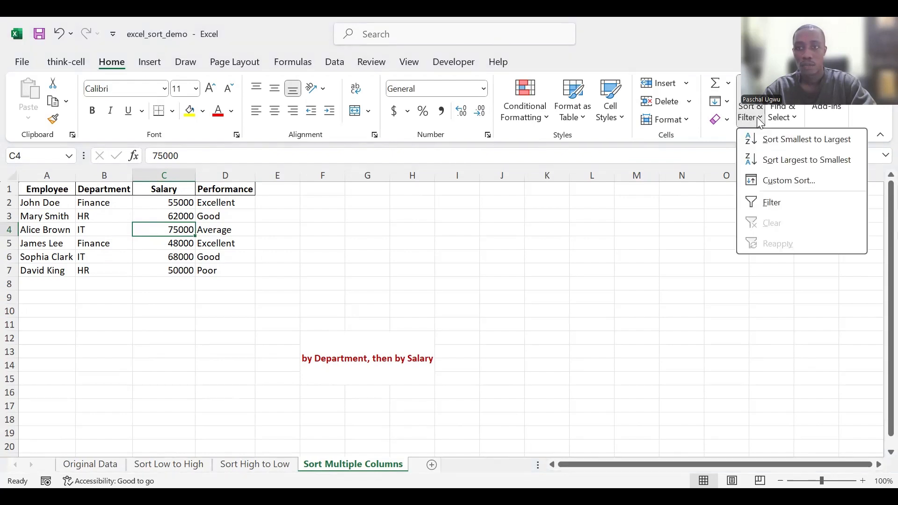
pyautogui.click(789, 181)
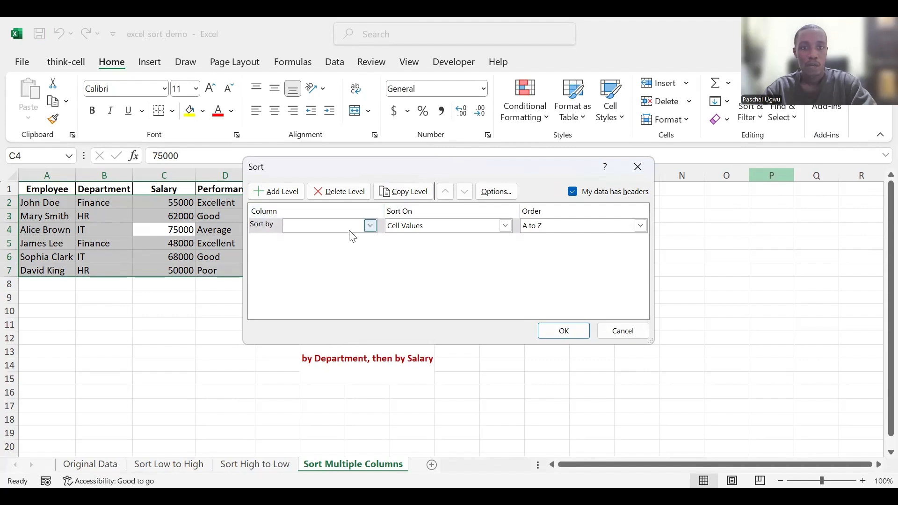
pyautogui.click(370, 227)
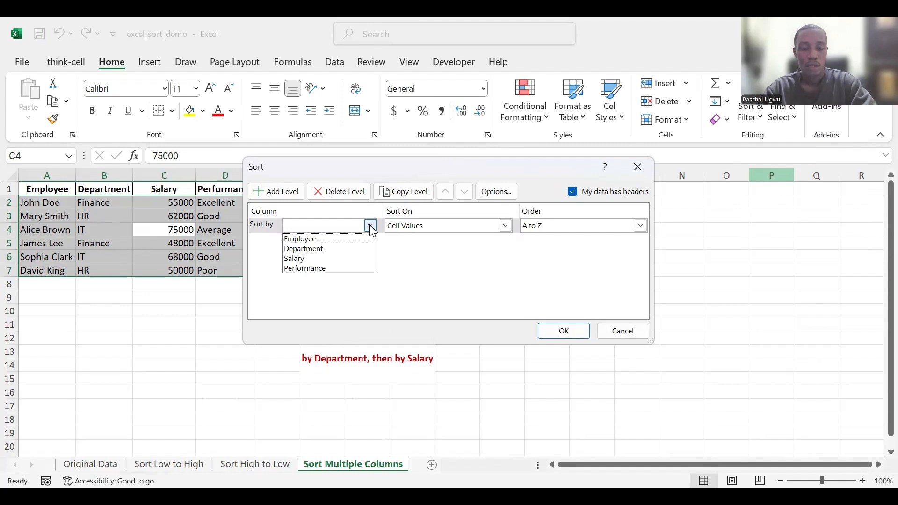
pyautogui.click(344, 249)
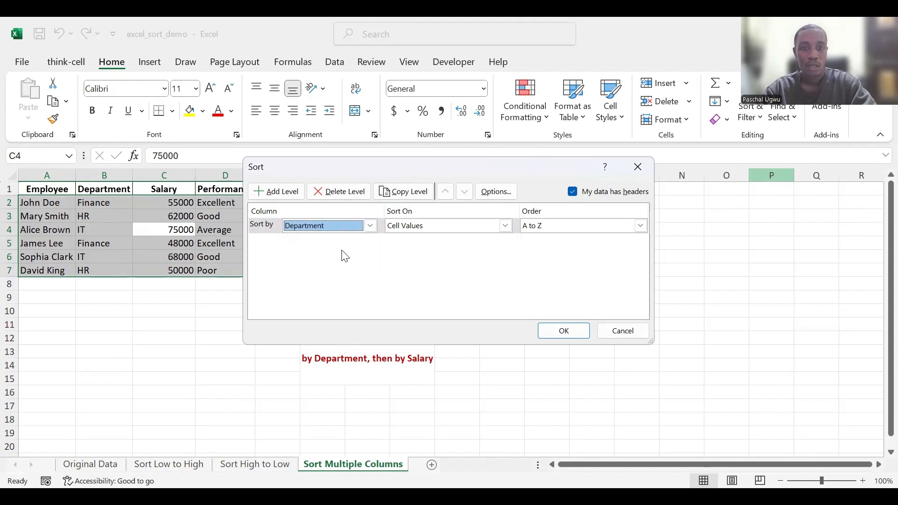
pyautogui.click(506, 225)
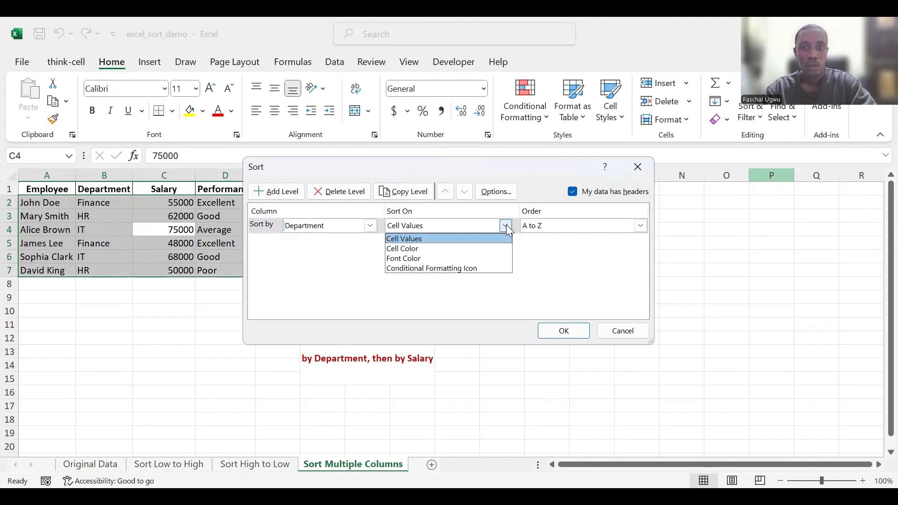
pyautogui.click(505, 225)
pyautogui.click(506, 225)
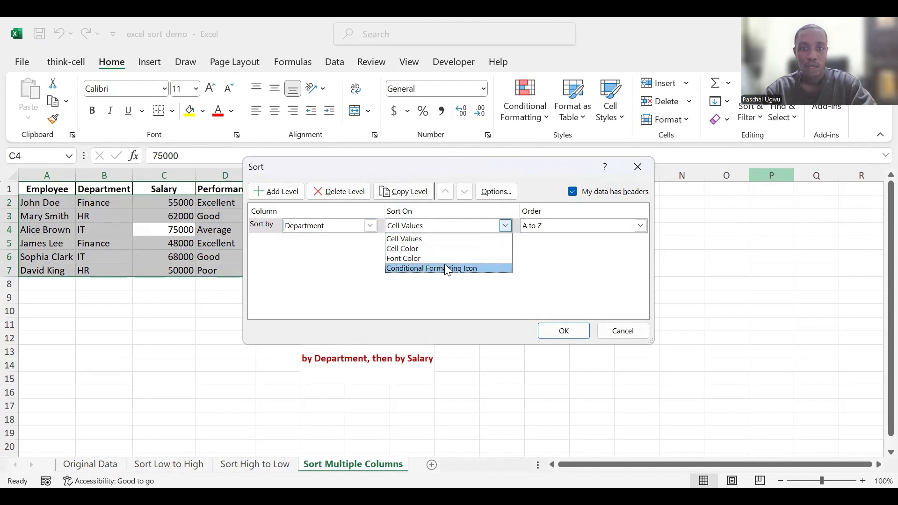
pyautogui.click(505, 225)
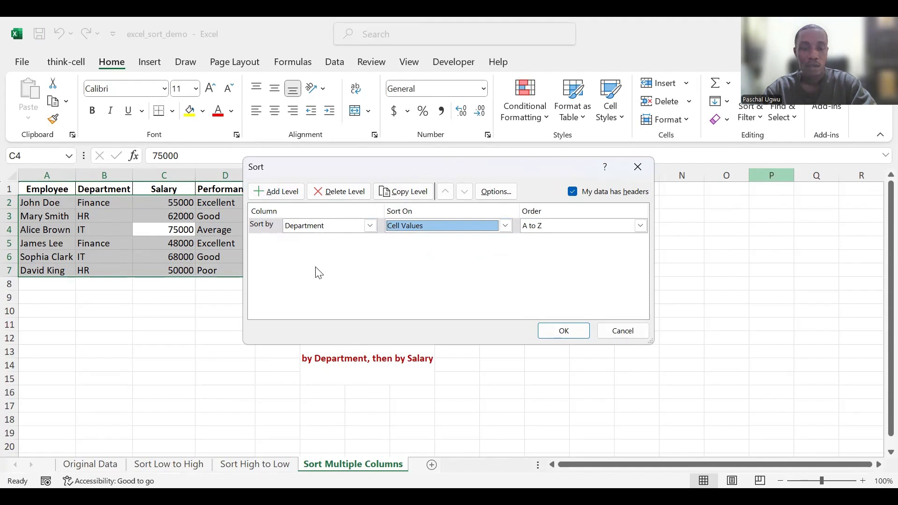
# Add a second sort level by Salary from Largest to Smallest and apply the custom sort to the table
pyautogui.click(281, 192)
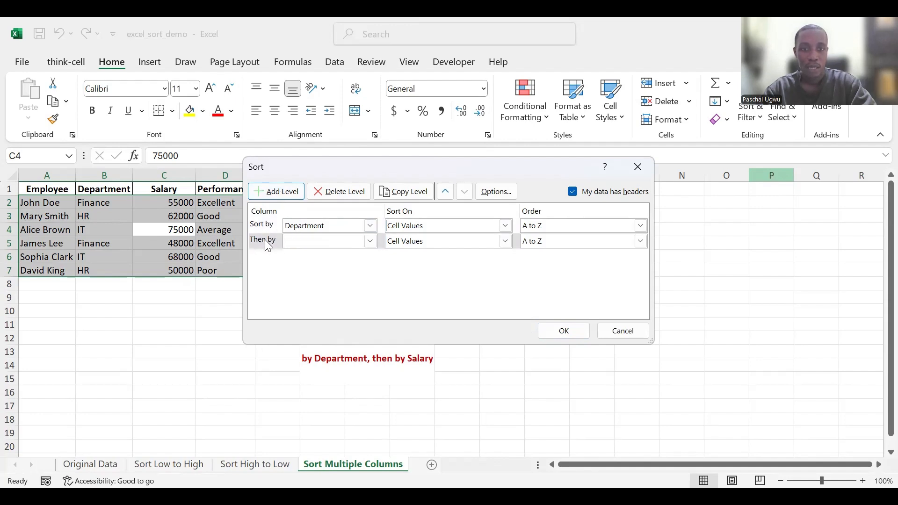
pyautogui.click(369, 241)
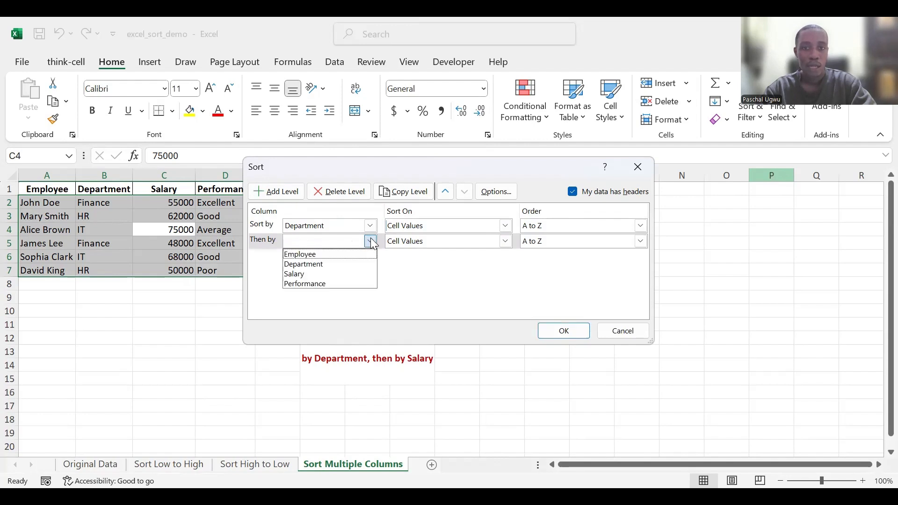
pyautogui.click(316, 276)
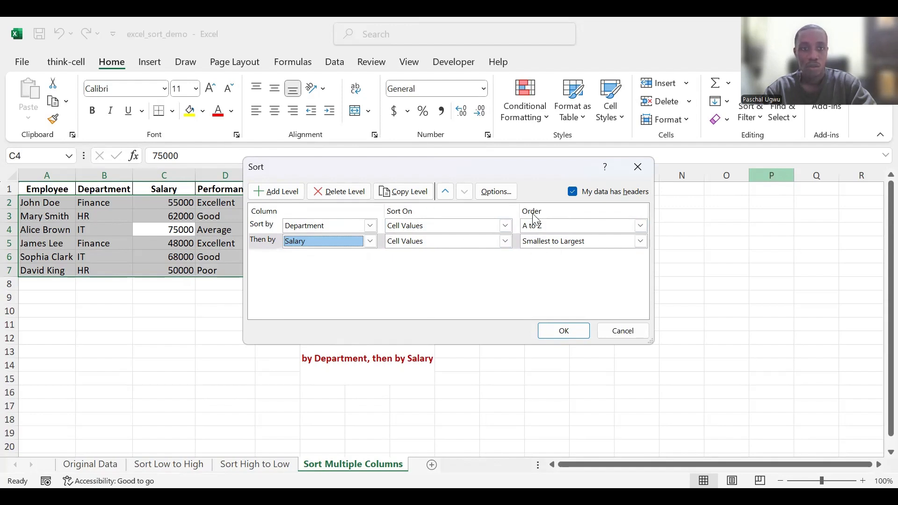
pyautogui.click(640, 242)
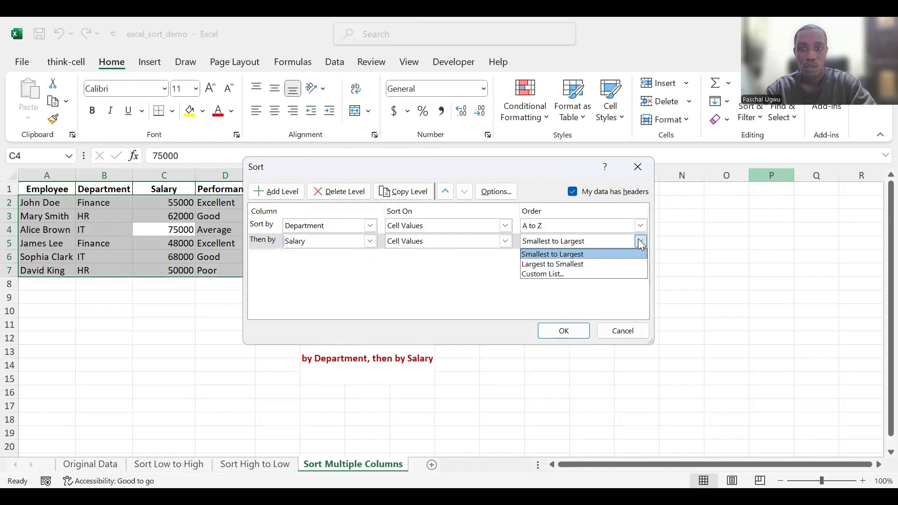
pyautogui.click(563, 265)
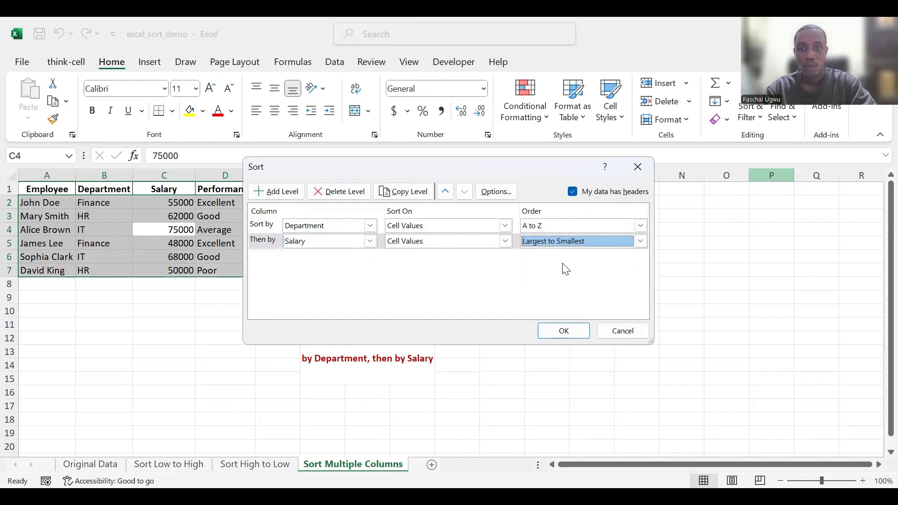
pyautogui.click(563, 329)
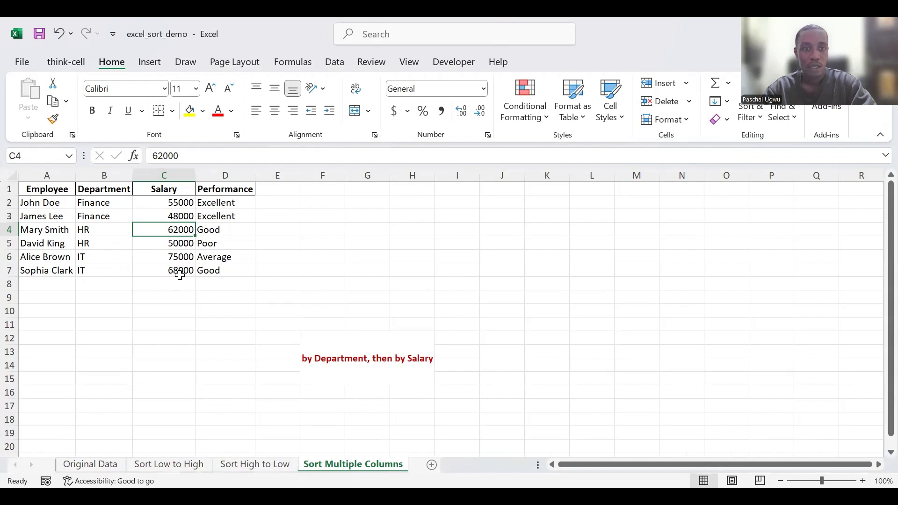
pyautogui.click(221, 280)
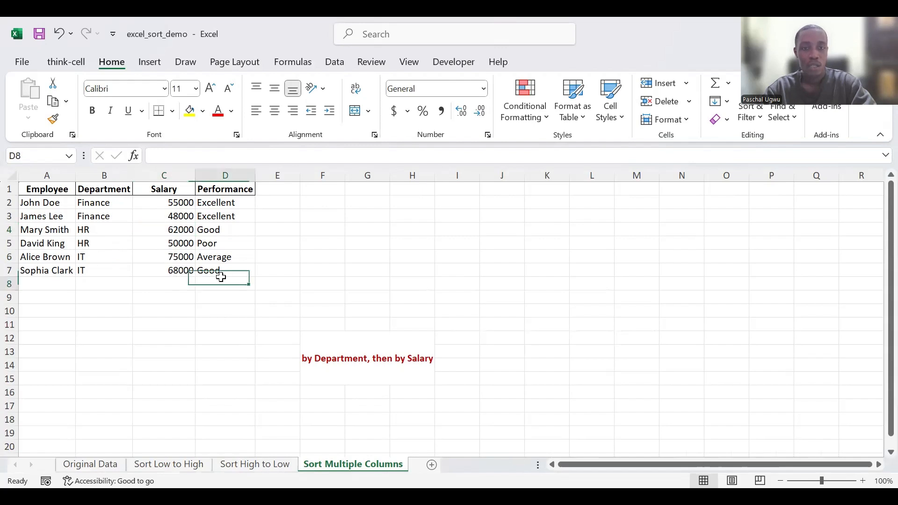
pyautogui.click(465, 329)
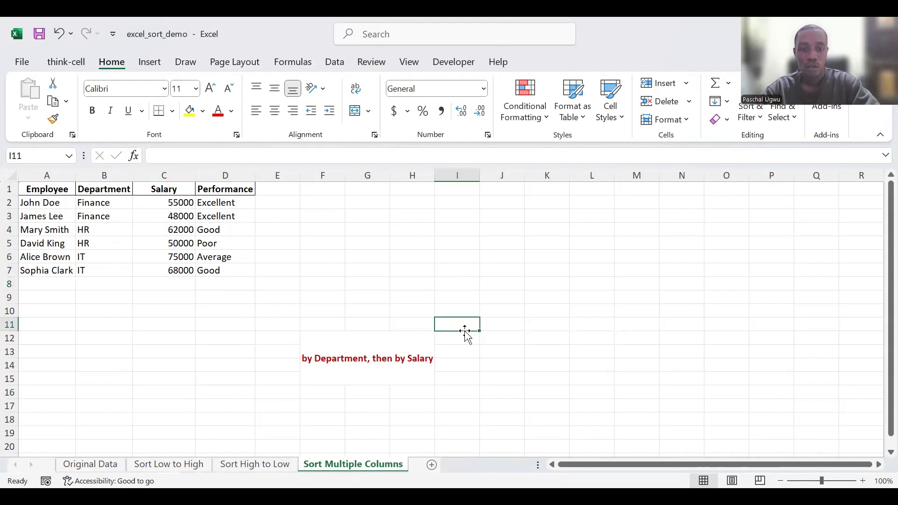